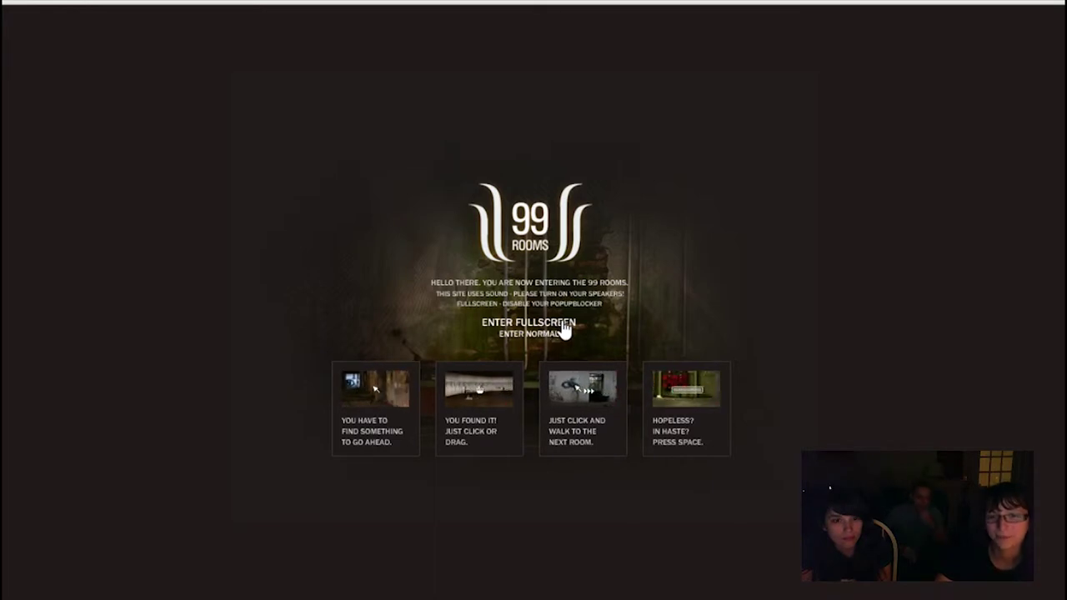
# - Enter fullscreen to start the game and reach the pipe-covered, orange-door room
pyautogui.click(527, 330)
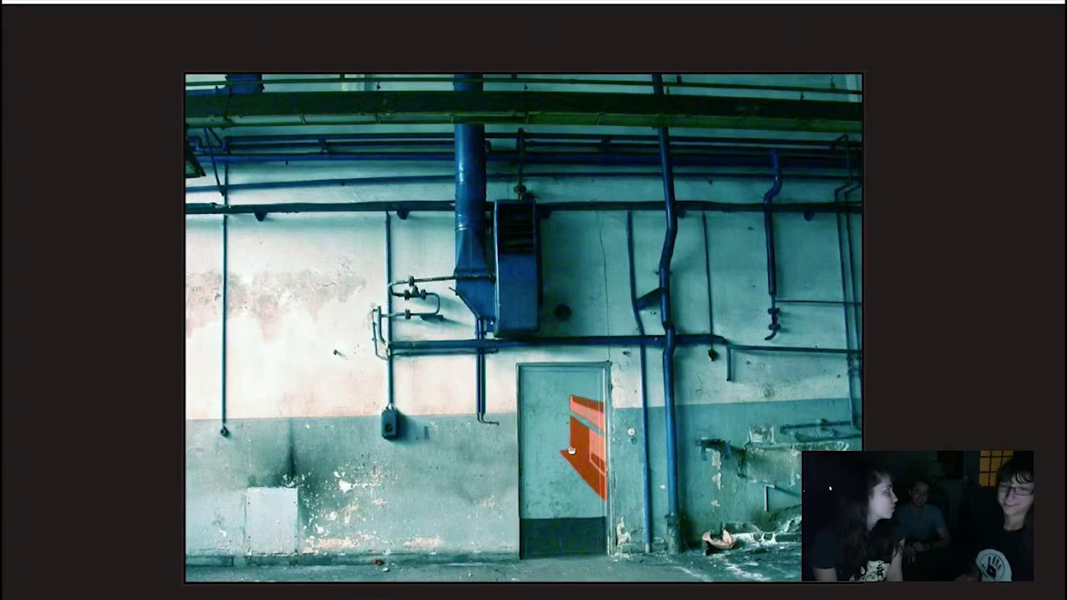
# - Open the orange-graffiti door, light the room beyond, and walk through the doorway
pyautogui.click(572, 450)
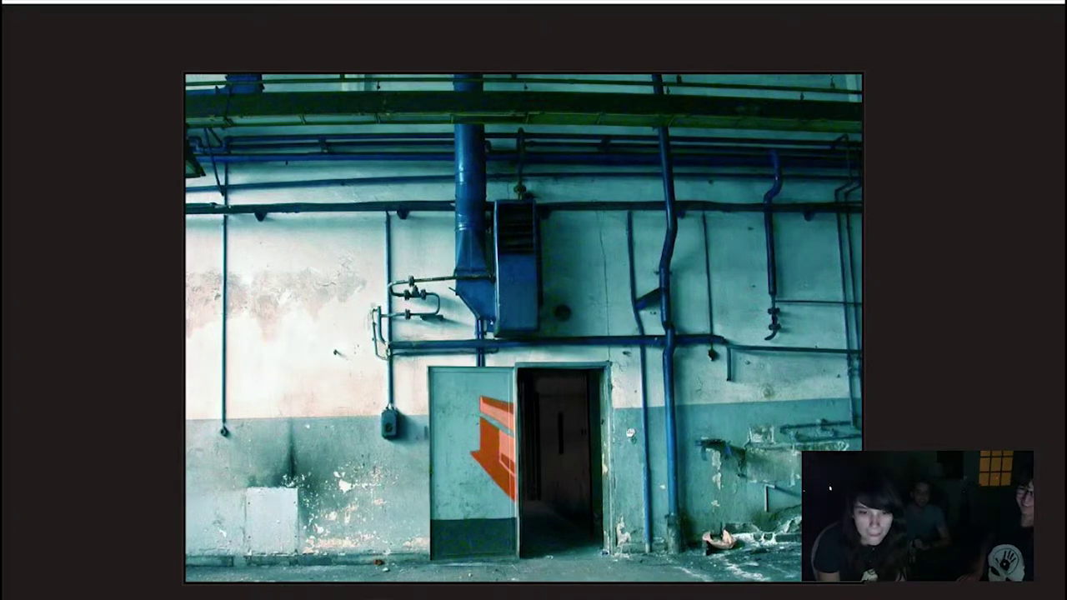
pyautogui.click(642, 437)
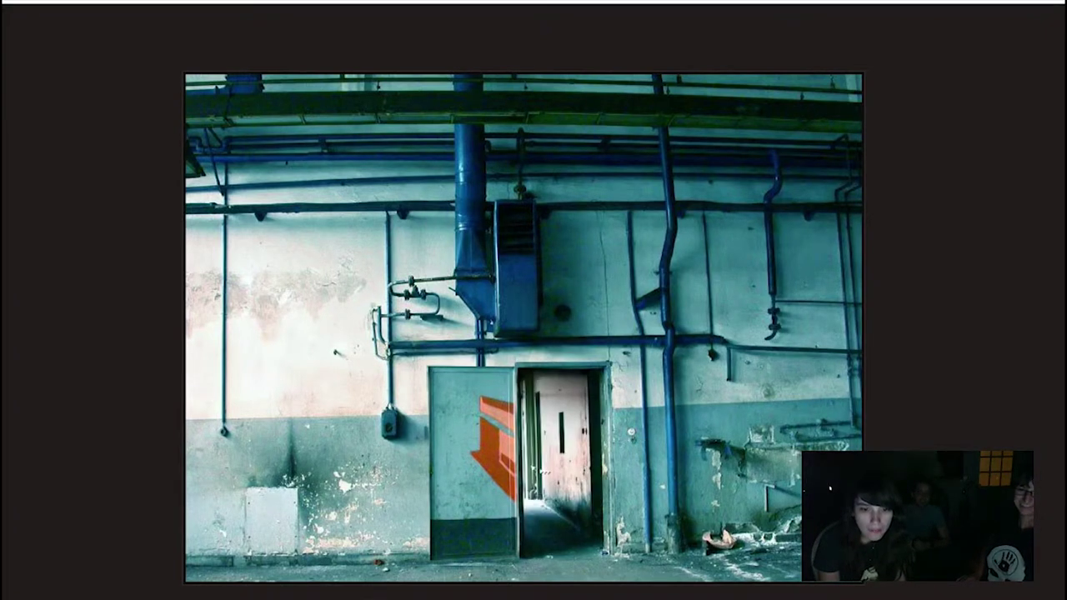
pyautogui.click(542, 469)
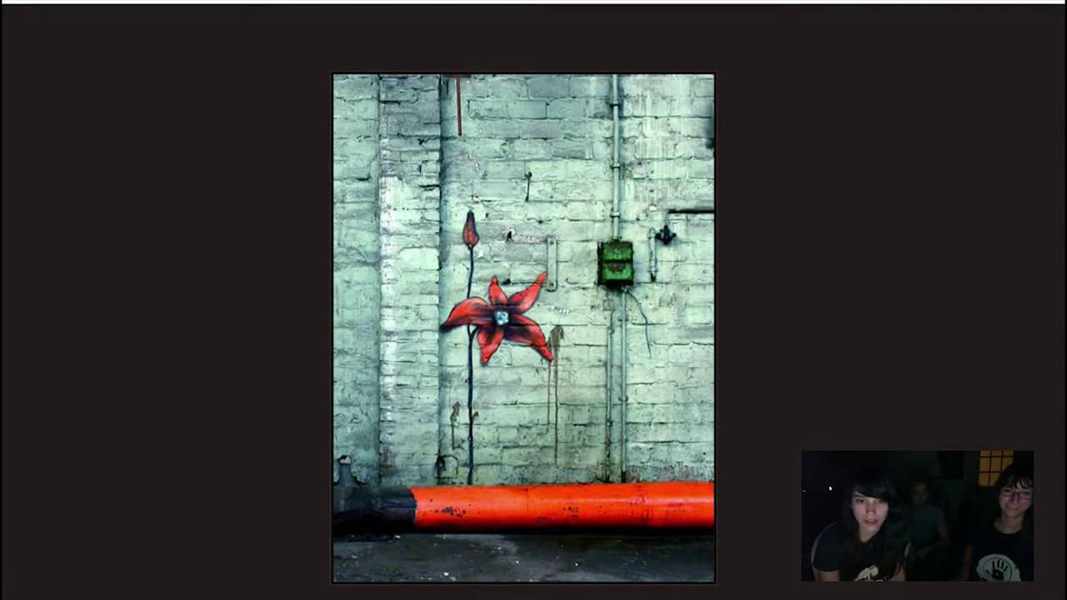
# - Activate the painted red flower to move past the brick wall
pyautogui.click(502, 318)
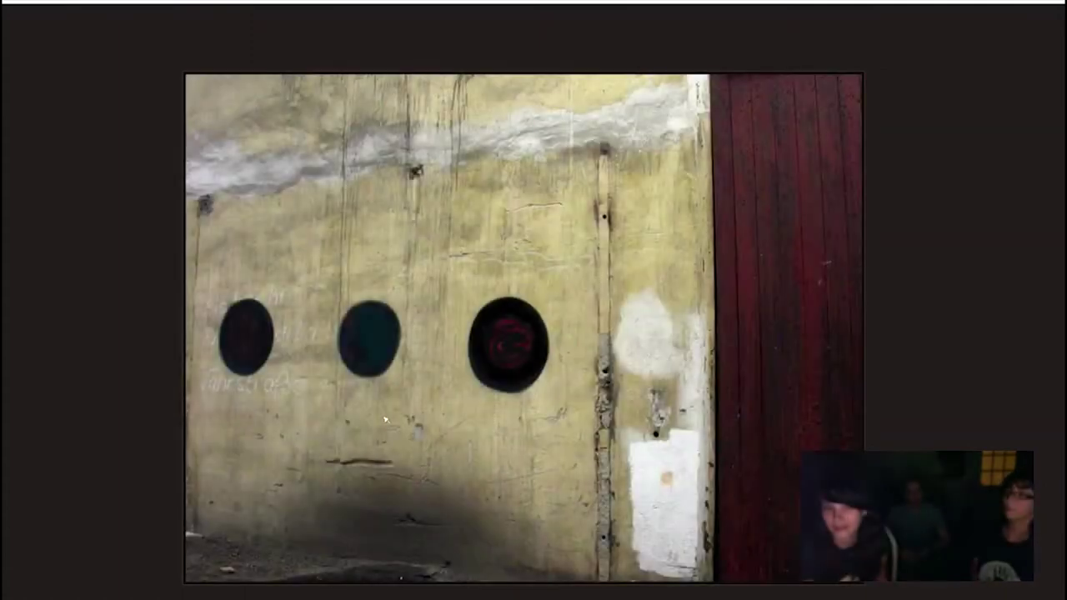
# - Turn the right, middle and left holes red, then walk on to the next room
pyautogui.click(518, 344)
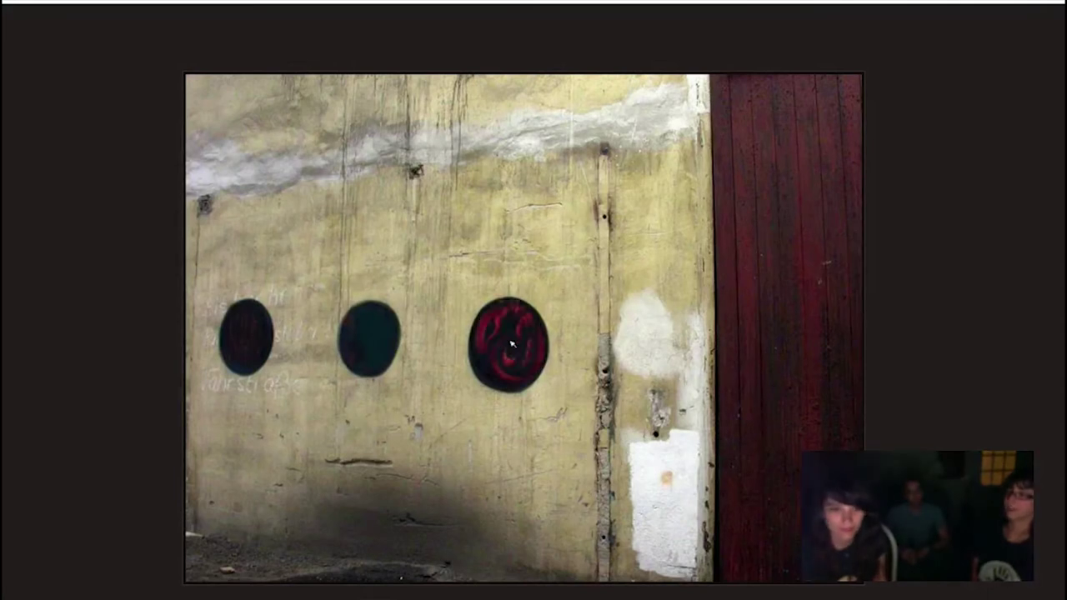
pyautogui.click(370, 342)
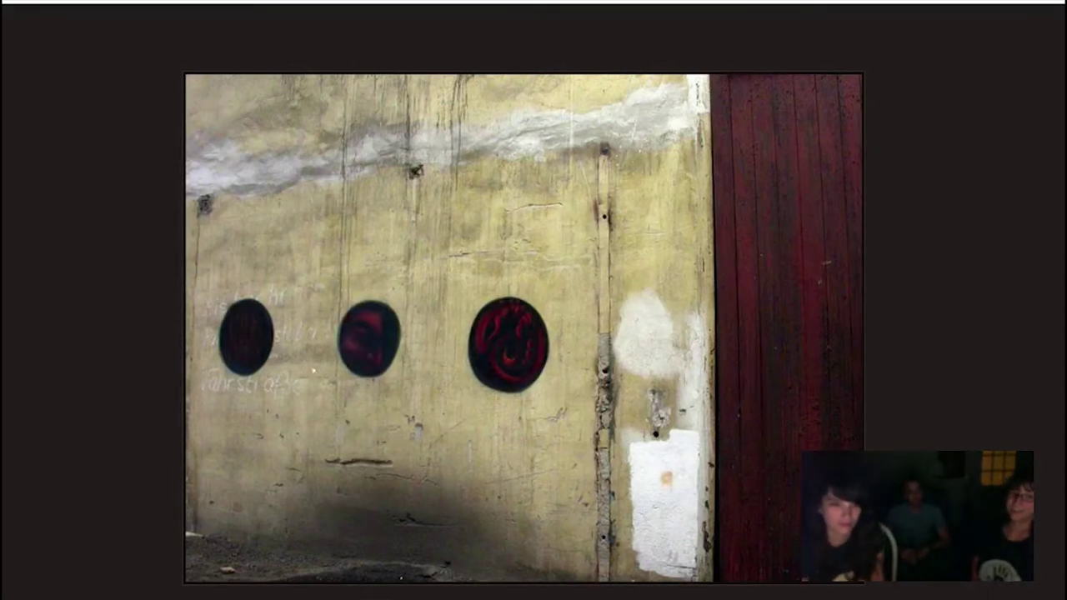
pyautogui.click(249, 328)
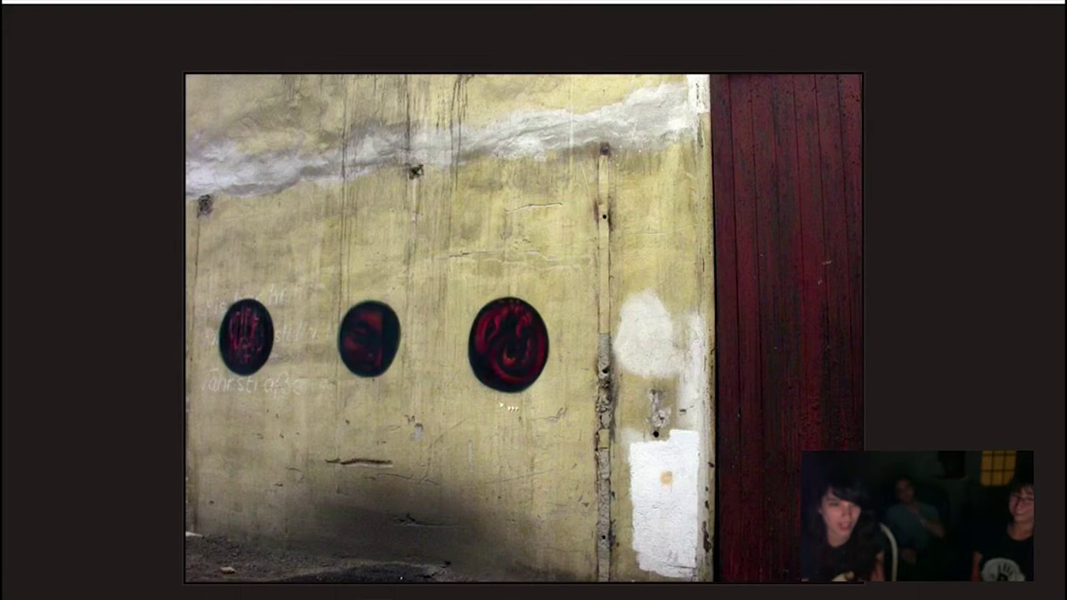
pyautogui.click(530, 439)
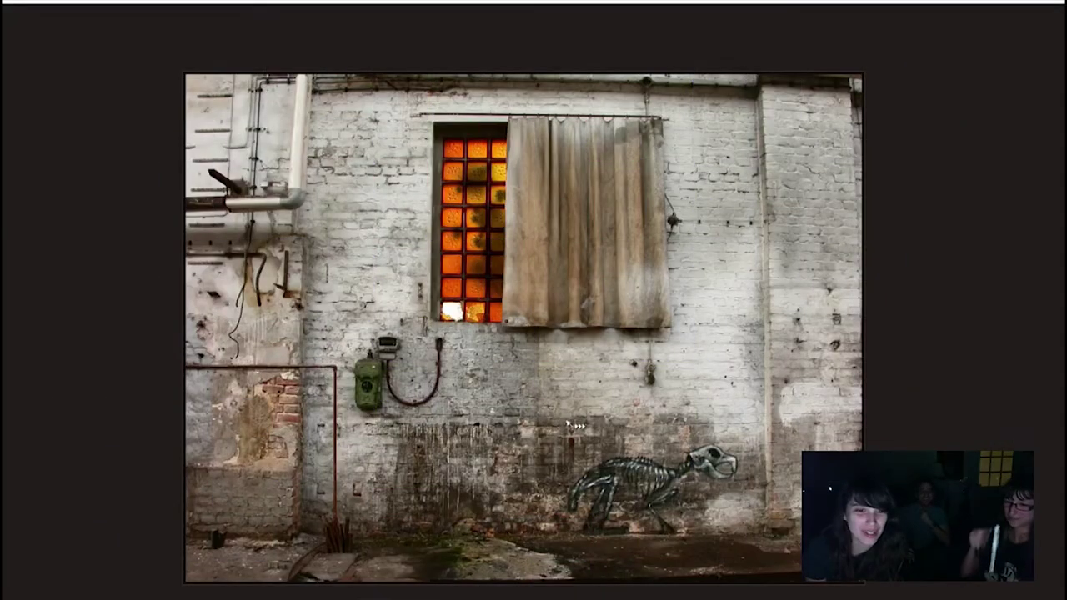
# - Advance from the skeleton wall into the industrial interior room
pyautogui.click(567, 425)
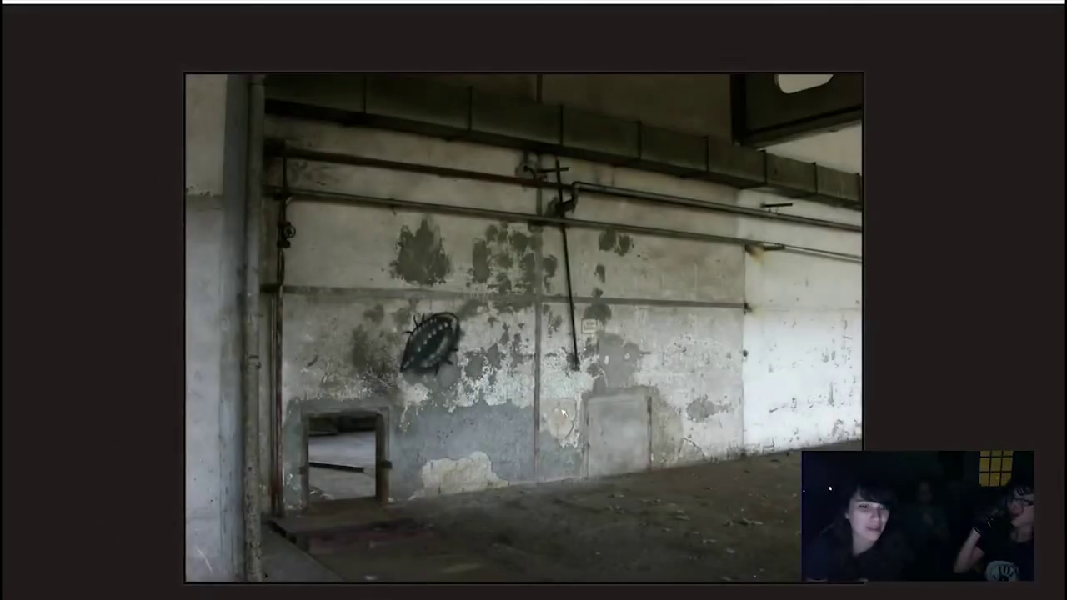